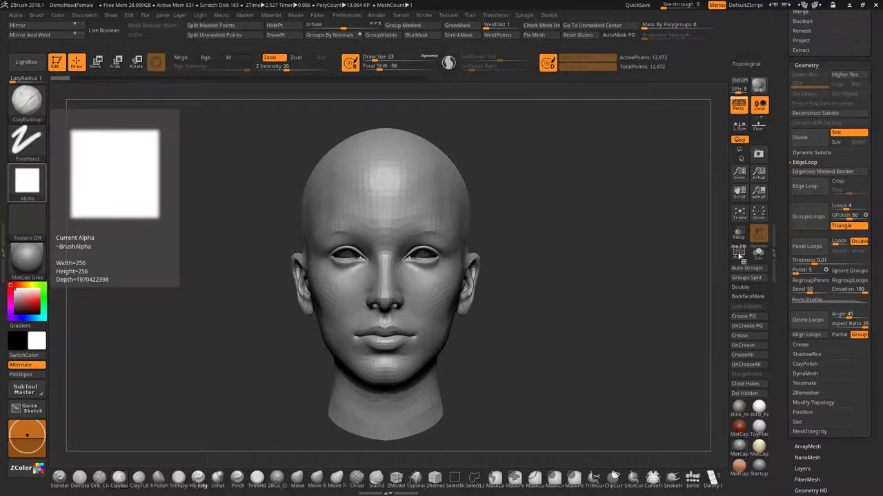
Step: Check the head's wireframe, subdivide the mesh twice to SDiv 3, and hide the wireframe again
click(739, 253)
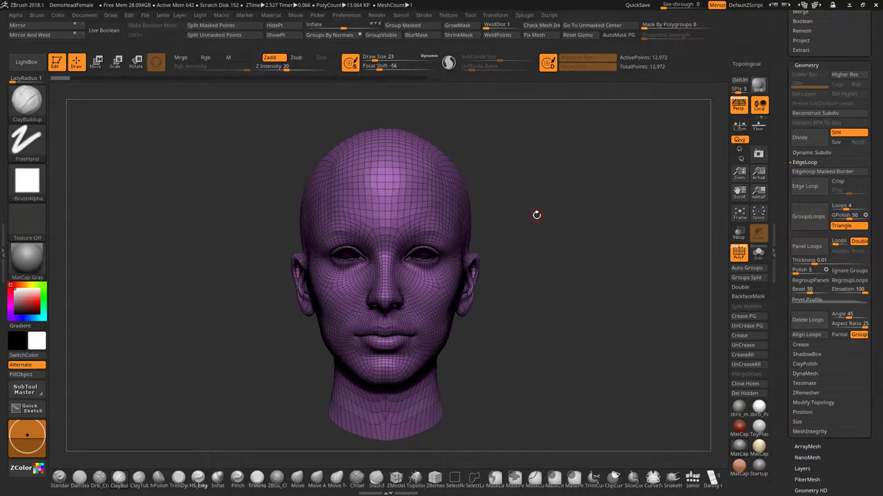
key(ctrl)
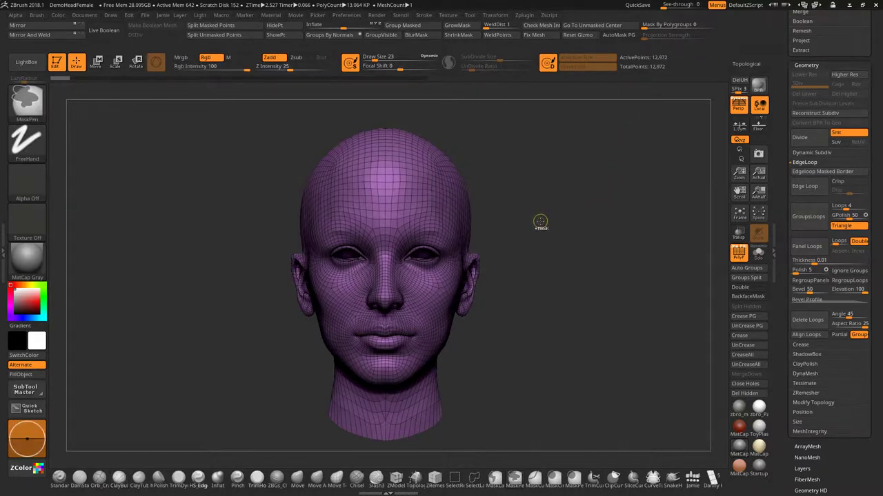
key(ctrl+d)
key(ctrl+d)
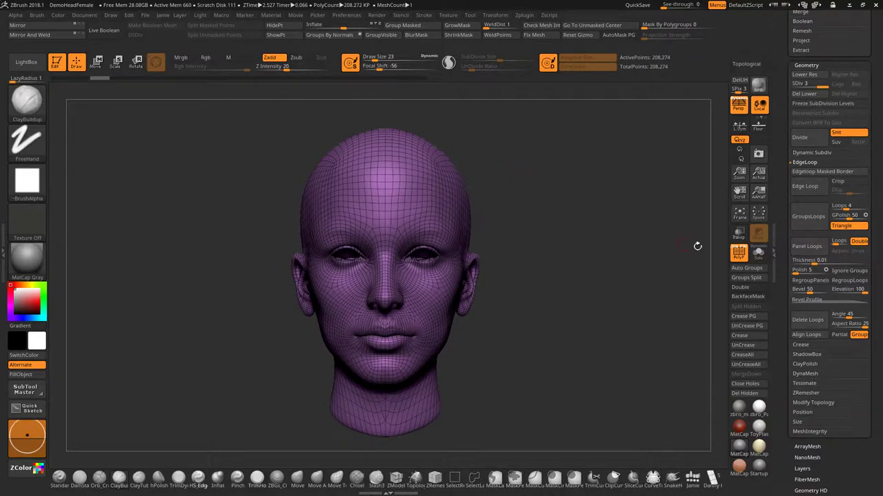
click(738, 253)
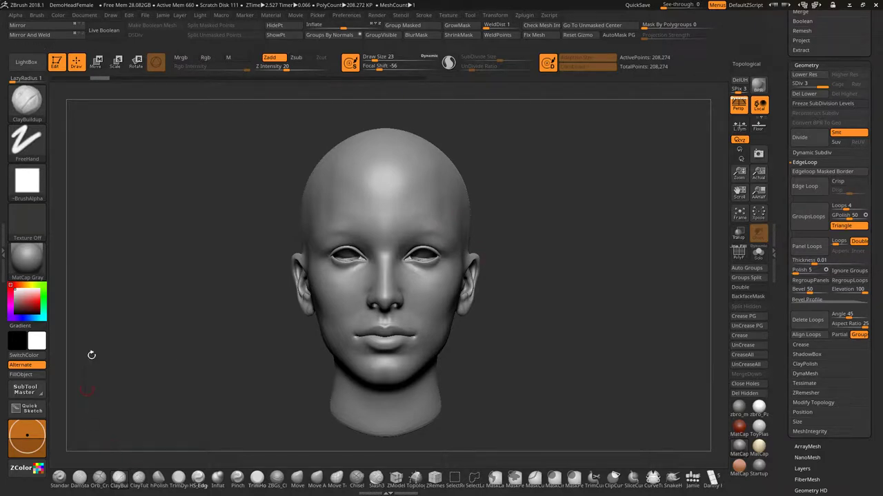
Step: Mask an oval patch on the left side of the head's forehead with a draw size of 79
drag(600, 202, 534, 207)
key(space)
mouse_move(329, 214)
ctrl+mouse_down()
mouse_move(378, 189)
mouse_move(325, 207)
mouse_move(355, 211)
mouse_move(334, 191)
mouse_move(364, 205)
ctrl+mouse_up()
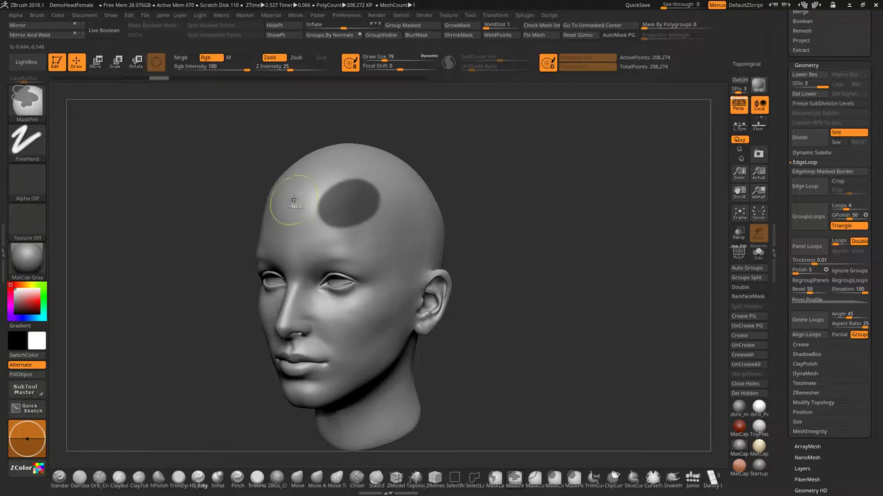
key(b)
key(c)
key(b)
drag(542, 173, 548, 180)
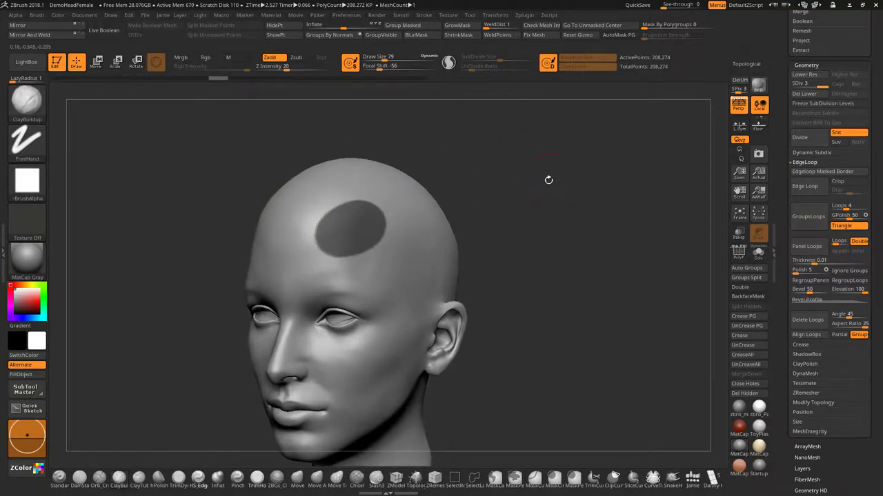
Step: Show the wireframe and turn the masked oval patch into its own polygroup
click(739, 252)
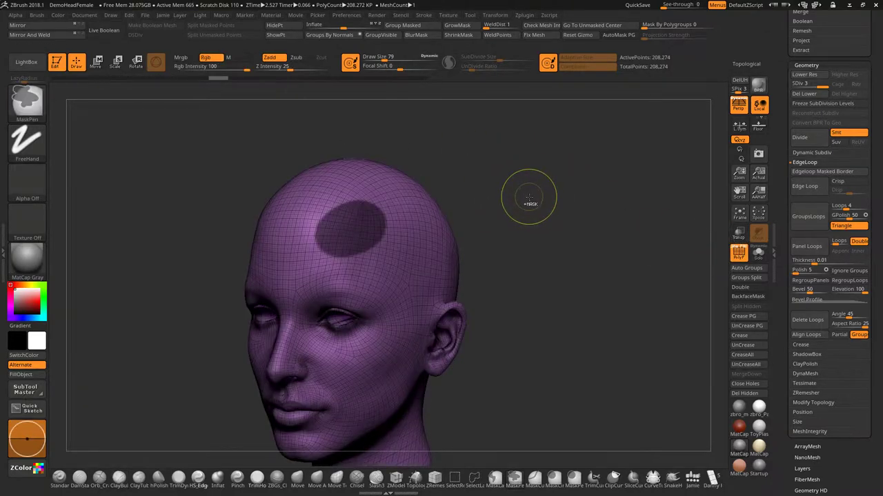
key(ctrl+w)
drag(532, 198, 553, 148)
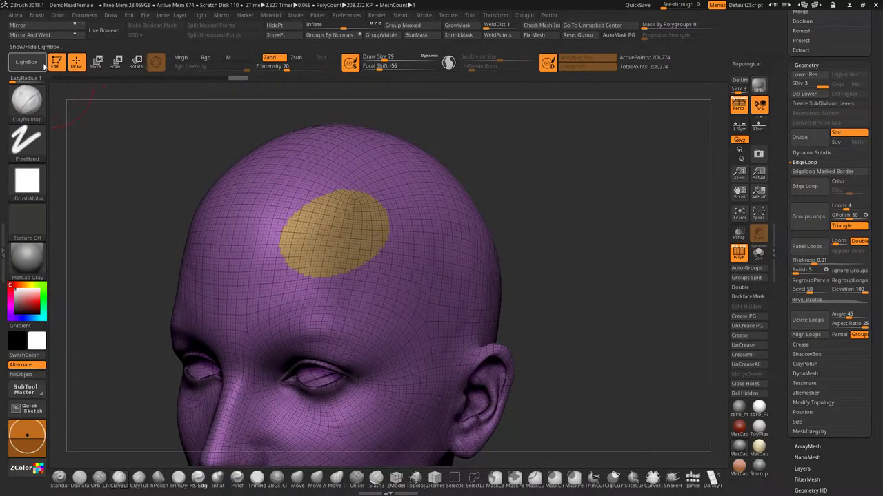
click(35, 63)
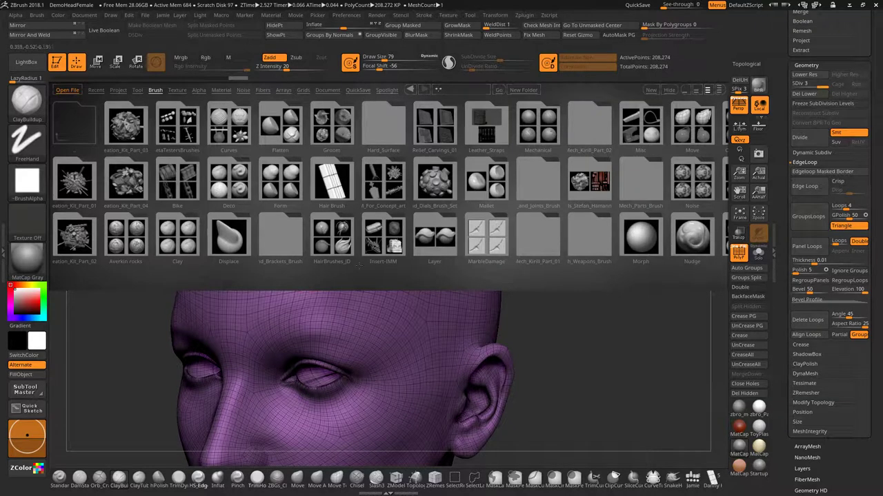
drag(366, 269, 204, 279)
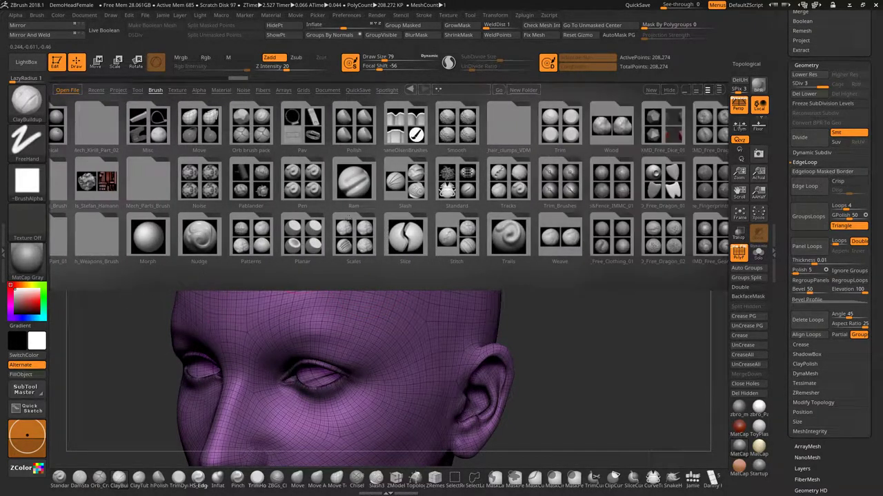
click(26, 62)
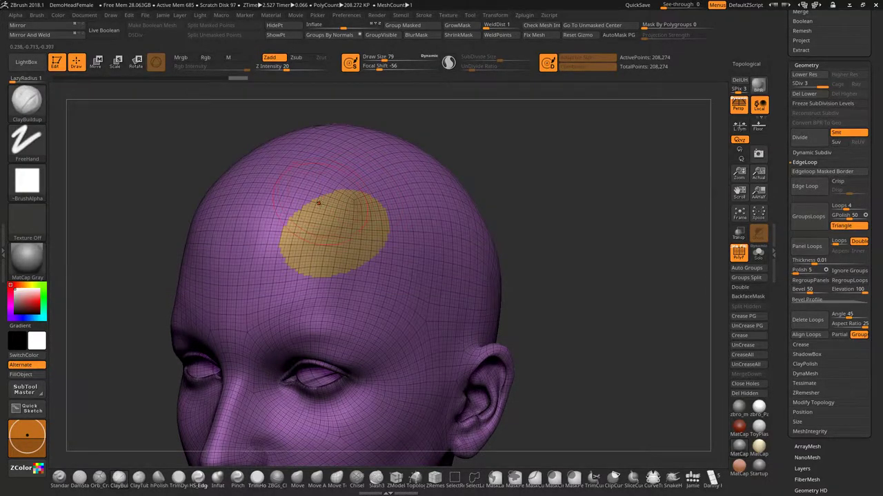
Step: Smooth the border of the oval polygroup on the forehead with the Smooth Groups brush
mouse_move(319, 200)
shift+mouse_down()
mouse_move(292, 229)
mouse_move(293, 244)
shift+mouse_up()
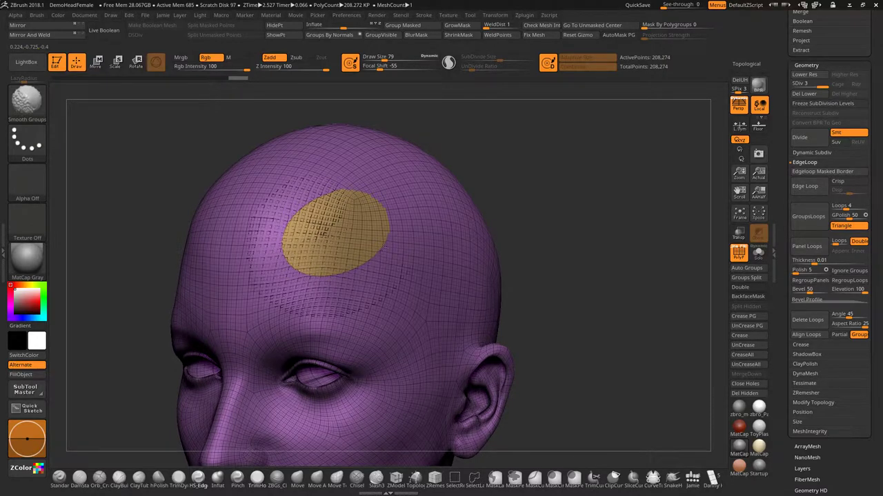
mouse_move(381, 233)
shift+mouse_down()
mouse_move(376, 206)
mouse_move(350, 191)
shift+mouse_up()
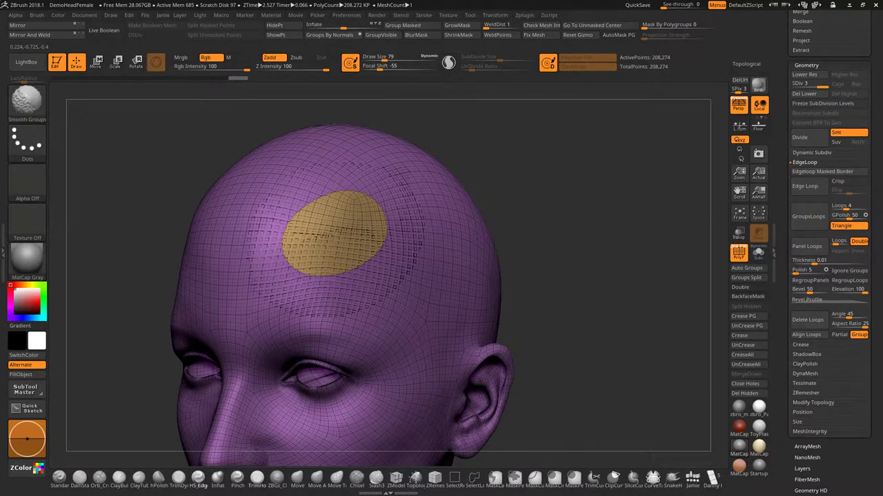
shift+drag(305, 266, 291, 226)
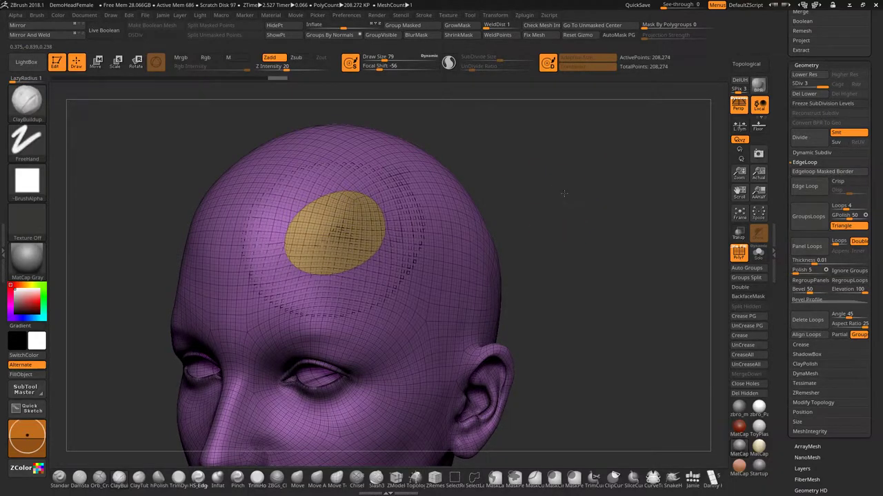
Step: Delete the head's lower subdivision levels
alt+drag(568, 195, 593, 194)
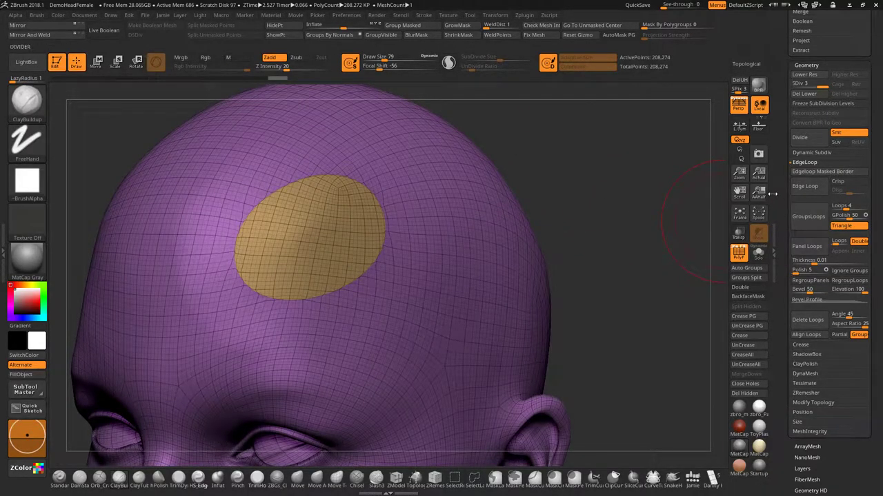
scroll(814, 172, up, 2)
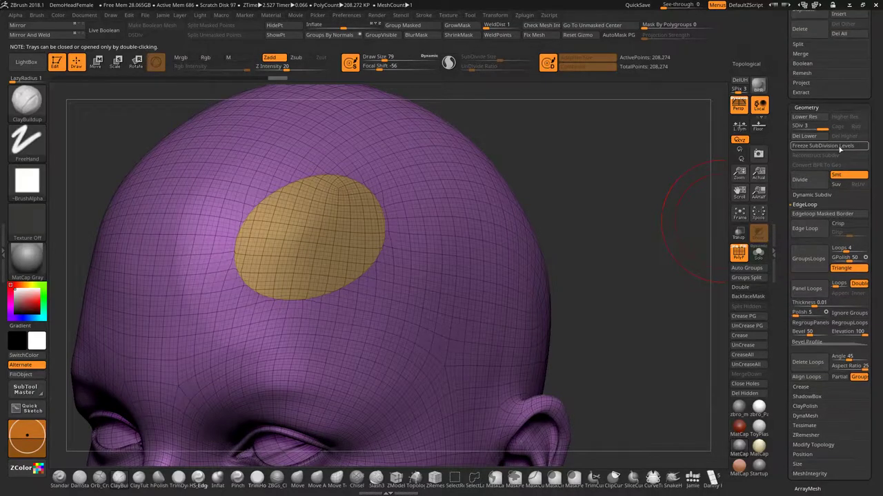
click(806, 136)
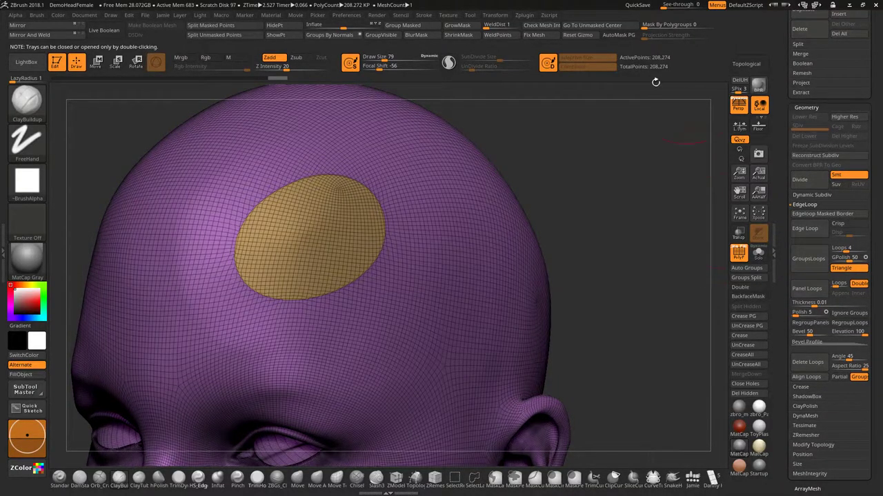
Step: Isolate the oval polygroup and apply GroupsLoops around its border with Loops 4 and GPolish 50
key(ctrl+shift)
ctrl+shift+click(317, 246)
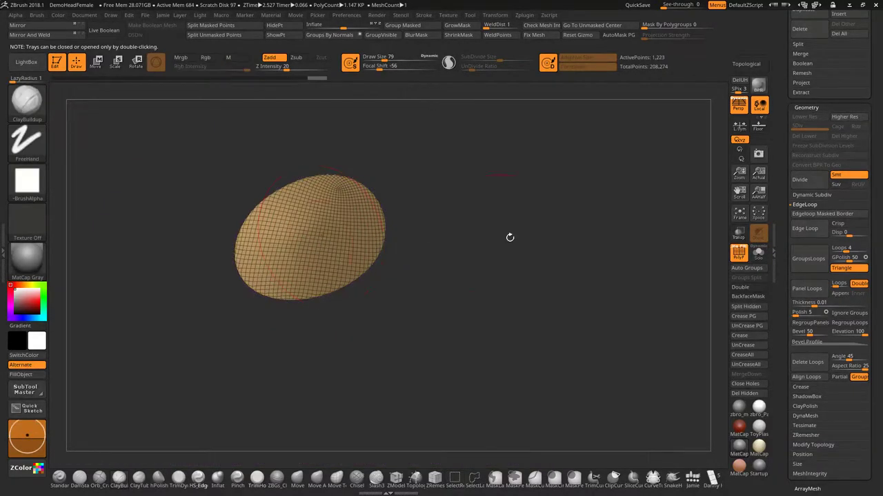
drag(485, 234, 581, 237)
scroll(800, 200, down, 3)
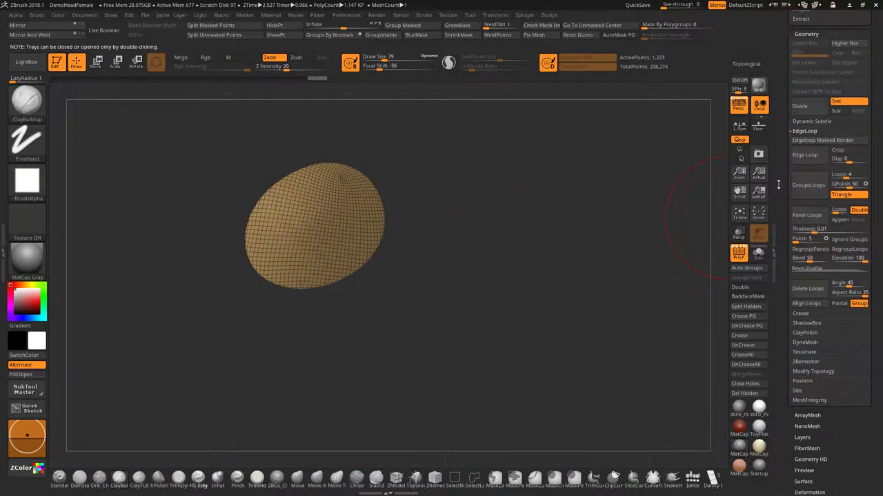
click(811, 174)
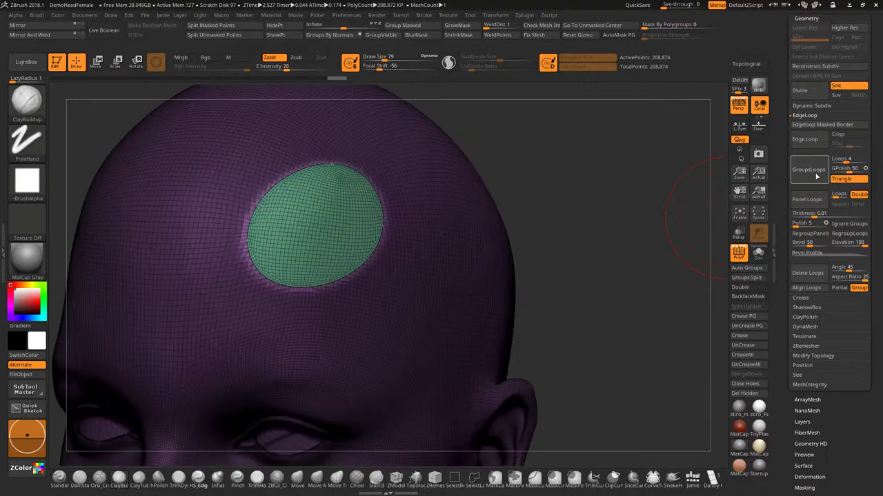
Step: Activate the Move gizmo and place it at the center of the unmasked oval patch
mouse_move(562, 166)
mouse_down()
mouse_move(599, 181)
mouse_move(571, 161)
mouse_up()
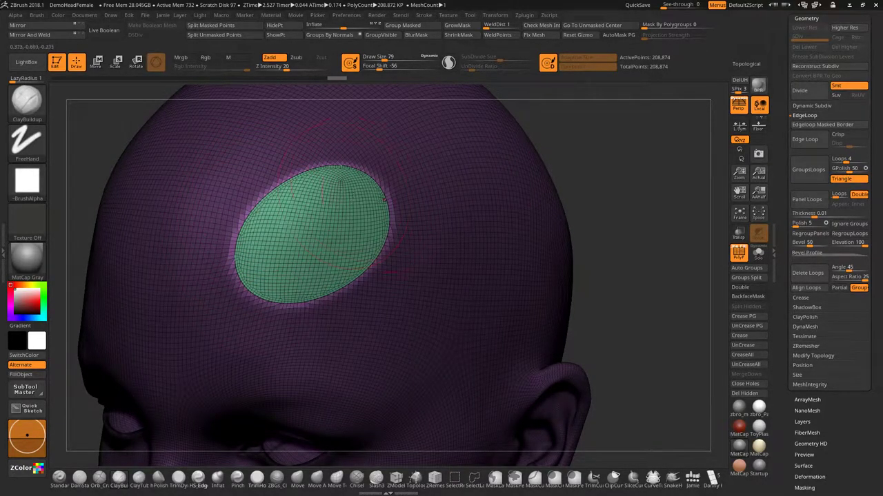
key(w)
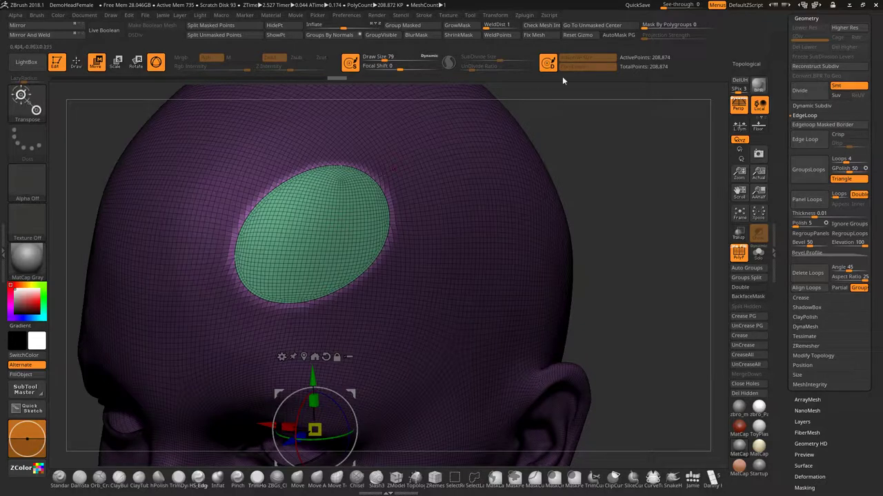
click(592, 25)
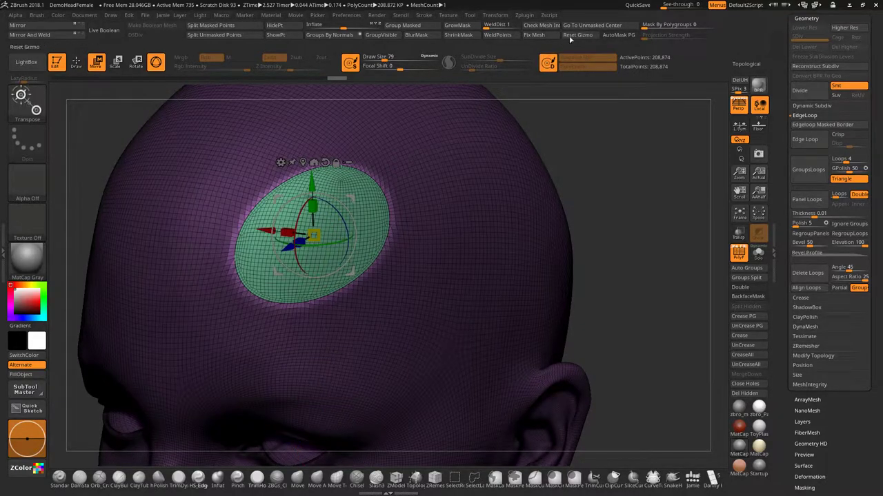
Step: Expand the tool's Masking options to examine where the Go To Unmasked Center command is located
scroll(804, 202, down, 12)
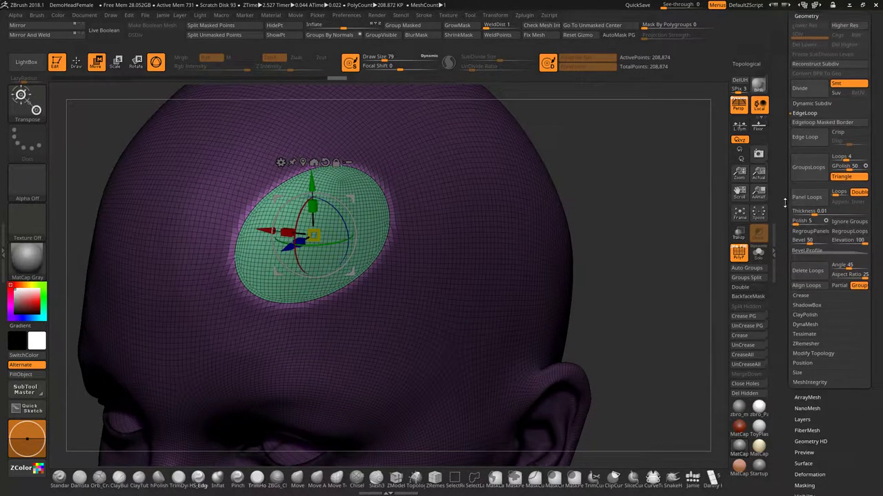
scroll(780, 118, down, 1)
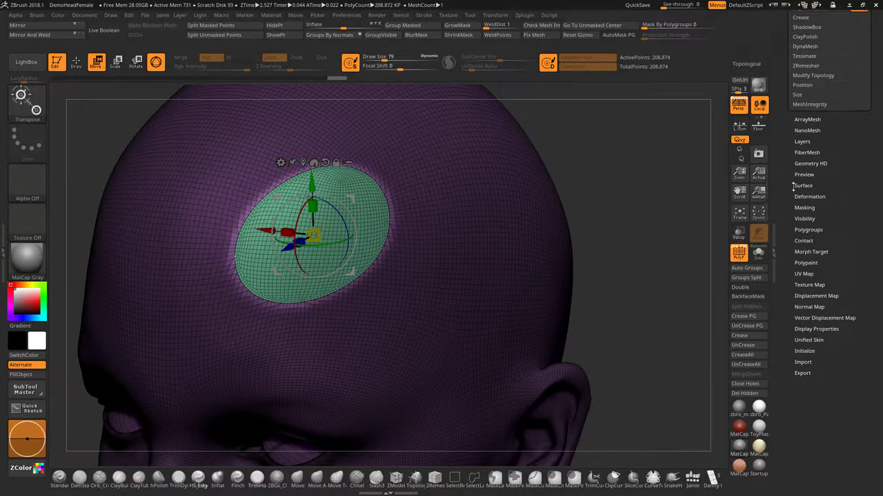
click(803, 208)
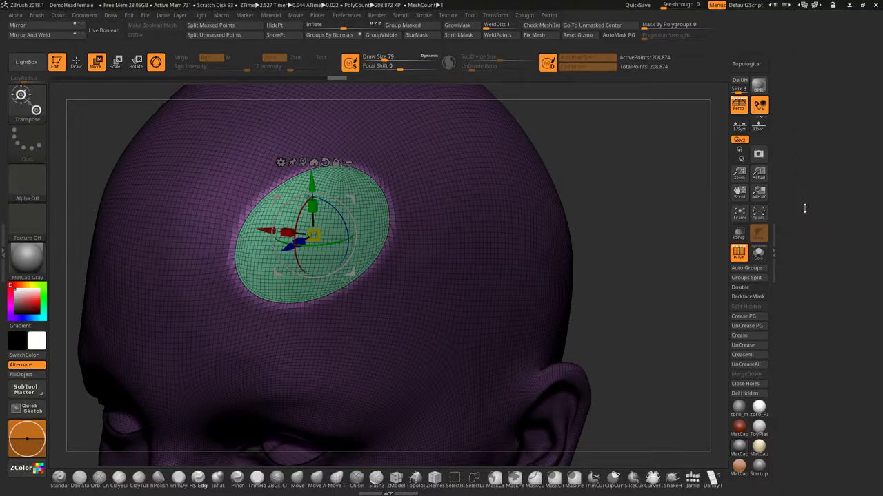
drag(802, 237, 824, 283)
drag(800, 196, 813, 292)
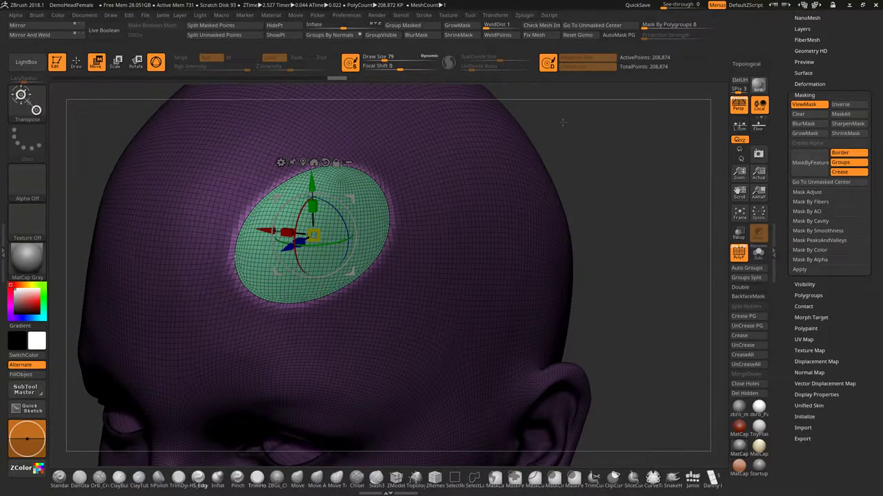
Step: Try to extrude the unmasked oval patch sideways with the gizmo, and undo the extrusion
drag(592, 160, 626, 159)
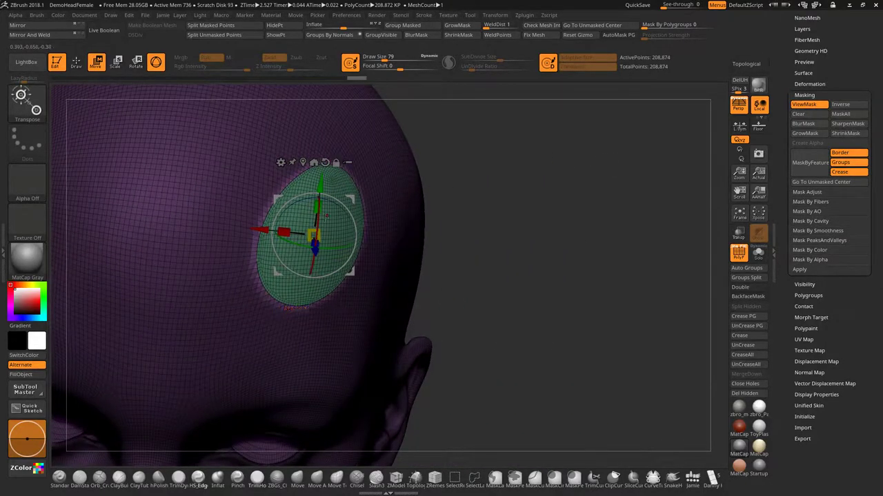
drag(261, 229, 295, 232)
mouse_move(517, 189)
mouse_down()
mouse_move(467, 206)
mouse_move(527, 200)
mouse_up()
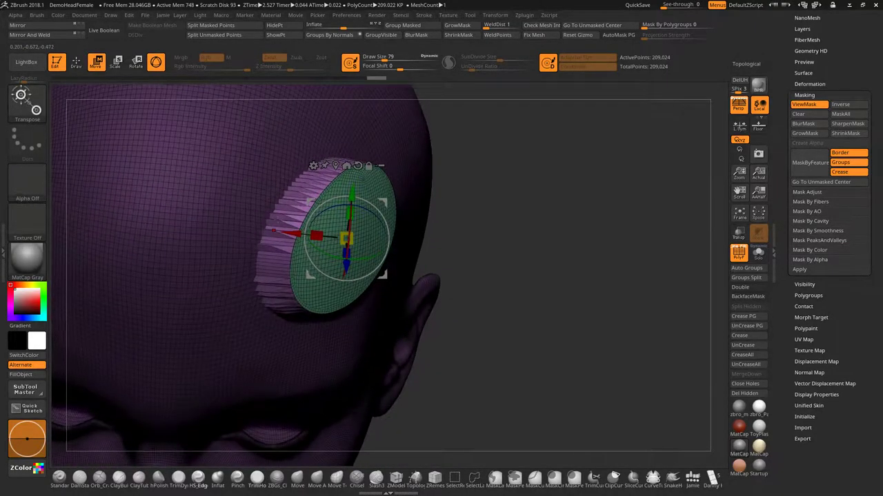
drag(539, 194, 555, 185)
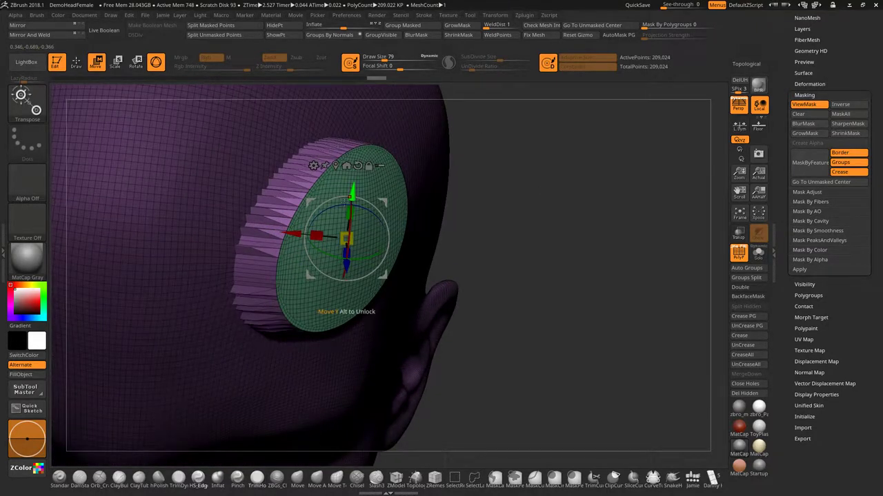
key(ctrl+z)
mouse_move(532, 193)
mouse_down()
mouse_move(524, 197)
mouse_move(533, 206)
mouse_up()
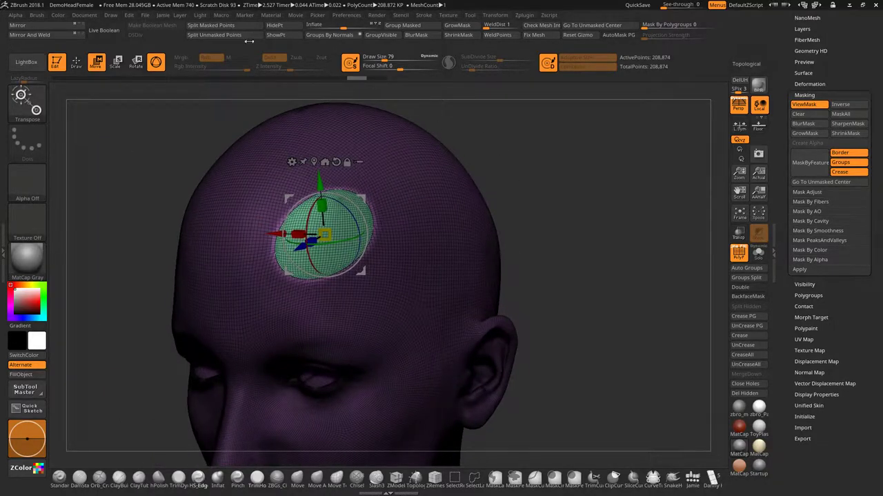
Step: Clear the mask in Draw mode, return to the Move gizmo, and mask everything except the oval polygroup
click(76, 63)
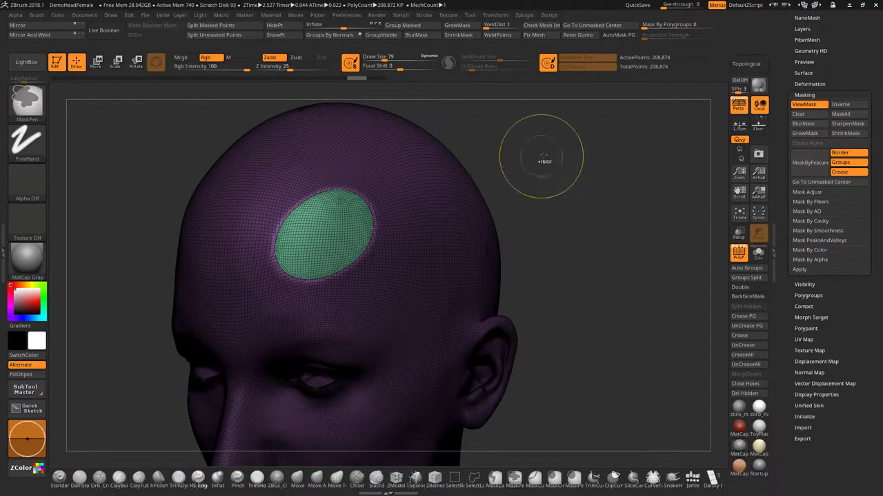
drag(536, 158, 623, 154)
key(w)
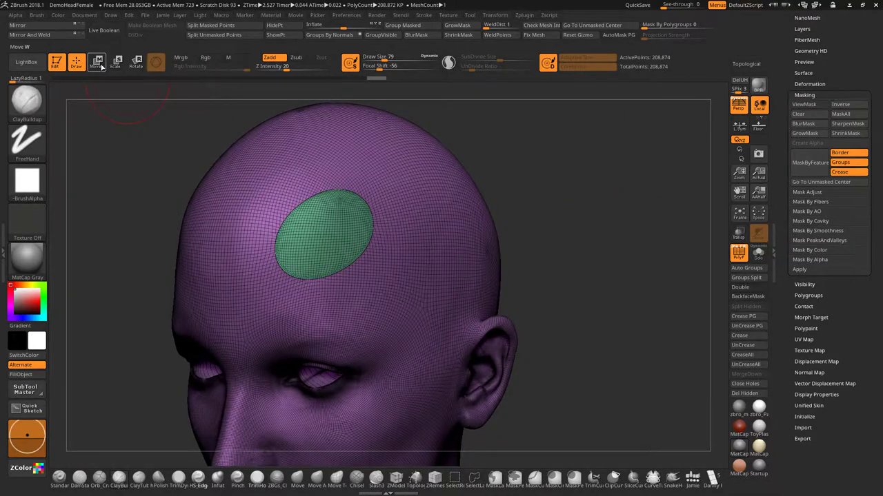
drag(550, 159, 598, 162)
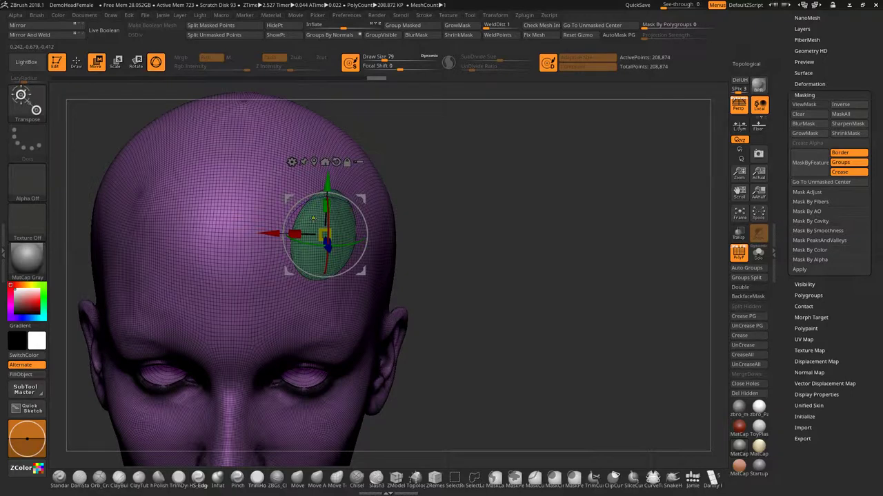
ctrl+click(313, 221)
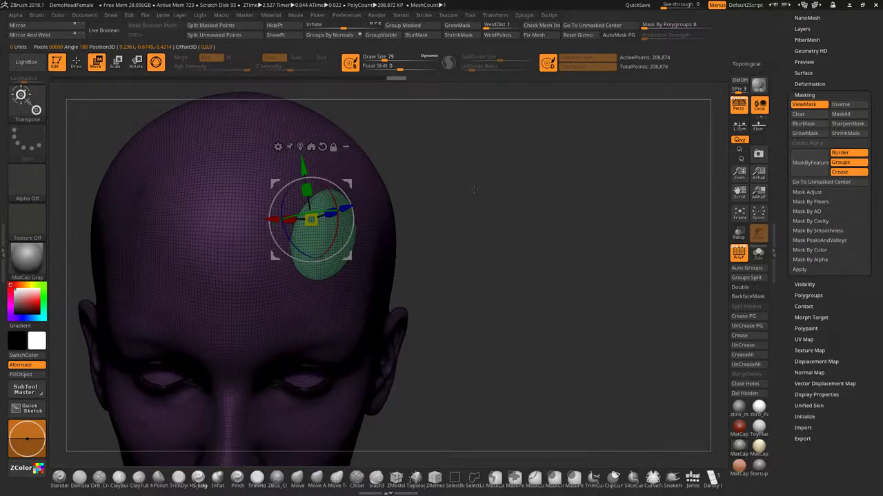
Step: Reorient the gizmo to the oval patch and extrude the unmasked patch outward from the forehead
alt+drag(480, 192, 500, 197)
alt+click(322, 147)
drag(560, 168, 441, 197)
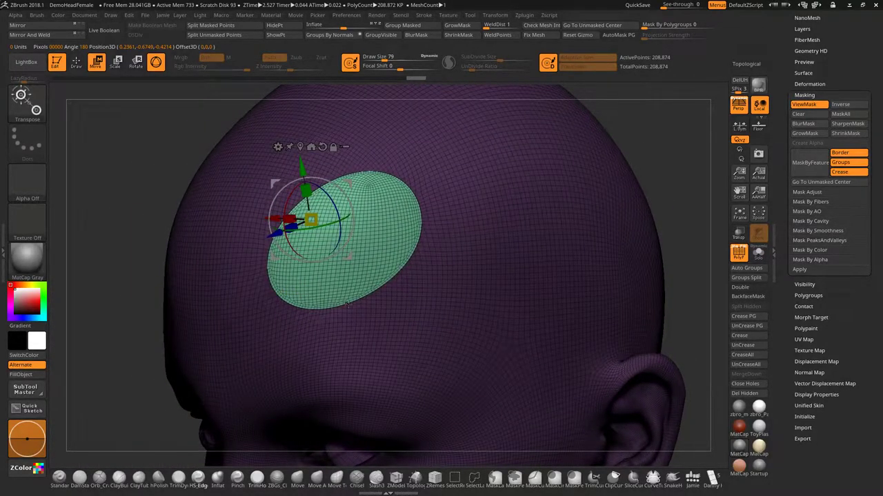
drag(153, 164, 273, 182)
mouse_move(309, 229)
alt+mouse_down()
mouse_move(387, 227)
mouse_move(478, 200)
mouse_move(461, 230)
mouse_move(369, 246)
mouse_move(314, 243)
alt+mouse_up()
right_drag(444, 220, 446, 223)
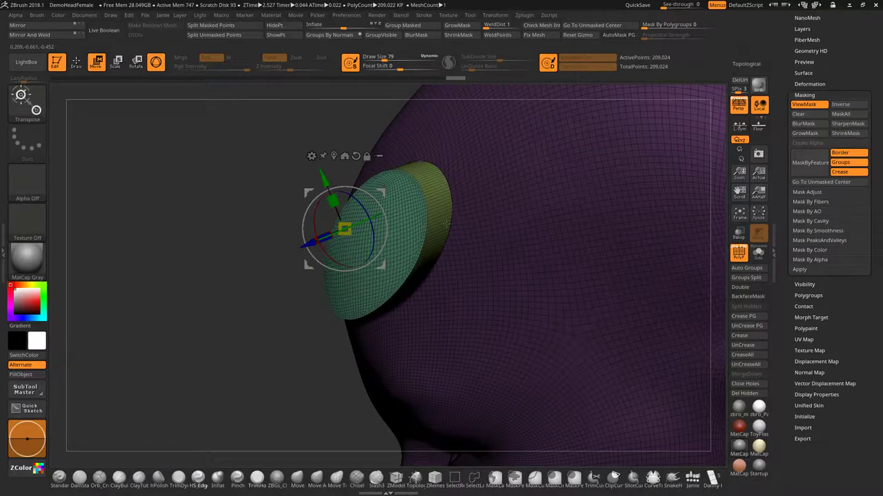
right_drag(446, 223, 502, 211)
drag(504, 212, 498, 250)
alt+drag(414, 227, 415, 215)
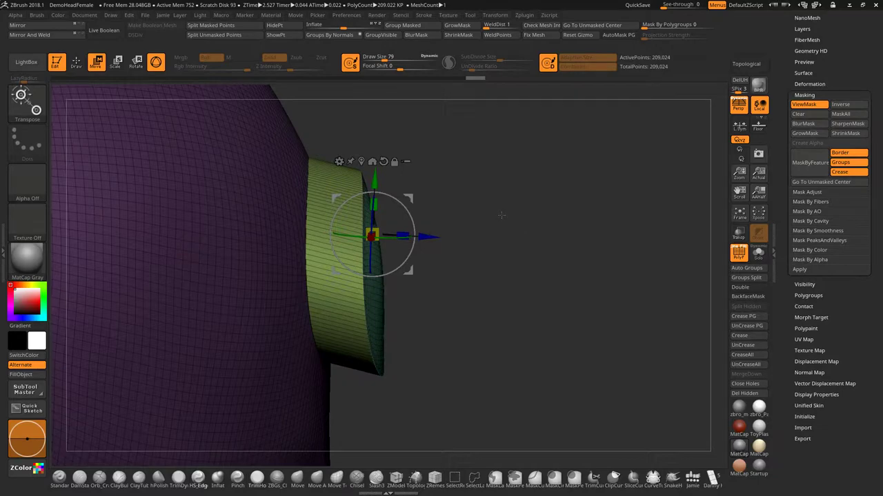
mouse_move(516, 214)
alt+mouse_down()
mouse_move(473, 216)
mouse_move(541, 206)
mouse_move(529, 202)
alt+mouse_up()
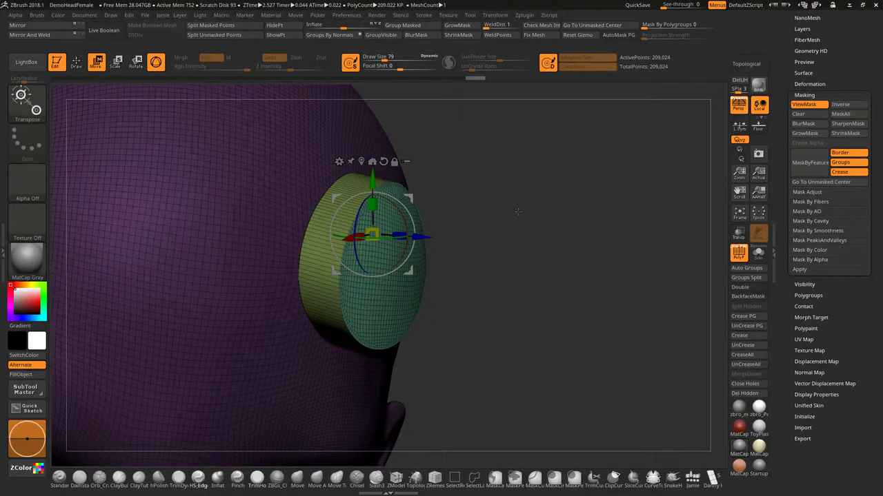